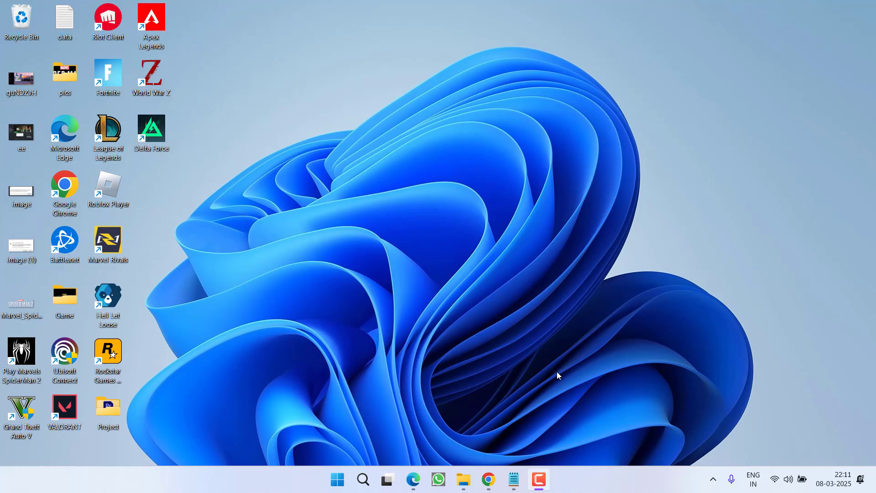
# - Download the DirectX End-User Runtime Web Installer dxwebsetup.exe and save it to the Desktop
pyautogui.click(488, 479)
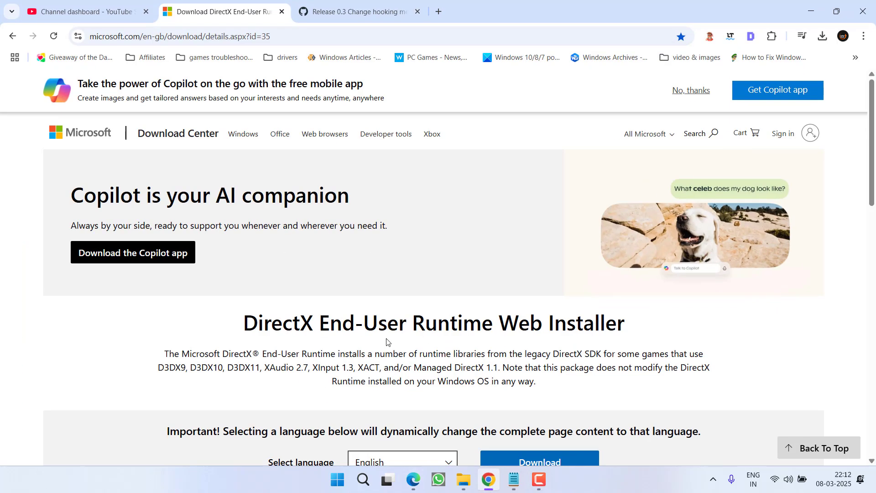
pyautogui.scroll(-1, 431, 297)
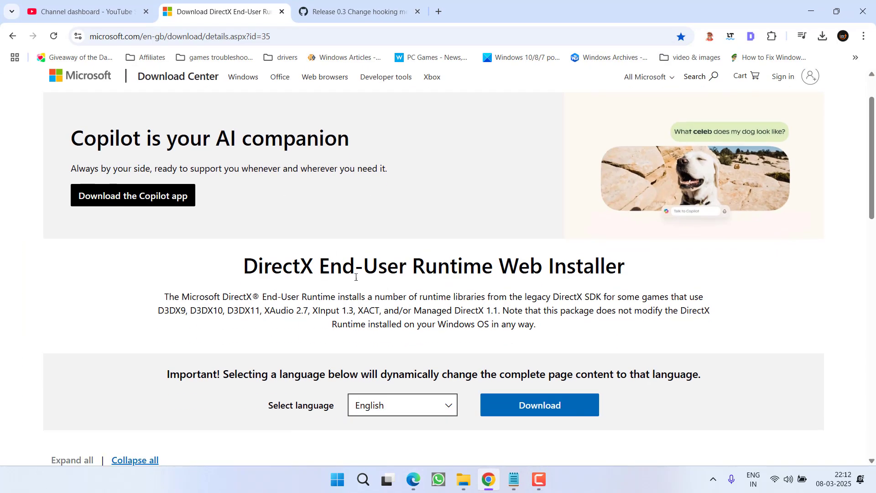
pyautogui.moveTo(244, 264); pyautogui.dragTo(629, 266)
pyautogui.scroll(-3, 386, 224)
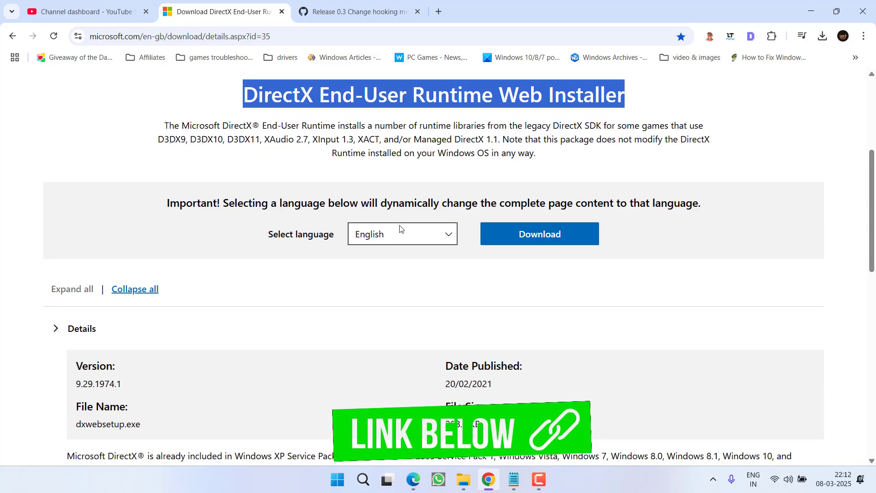
pyautogui.click(552, 241)
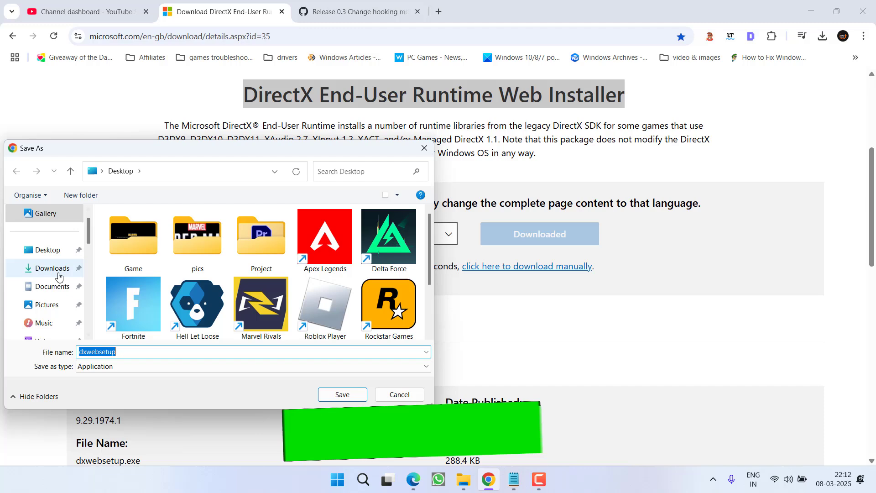
pyautogui.click(54, 251)
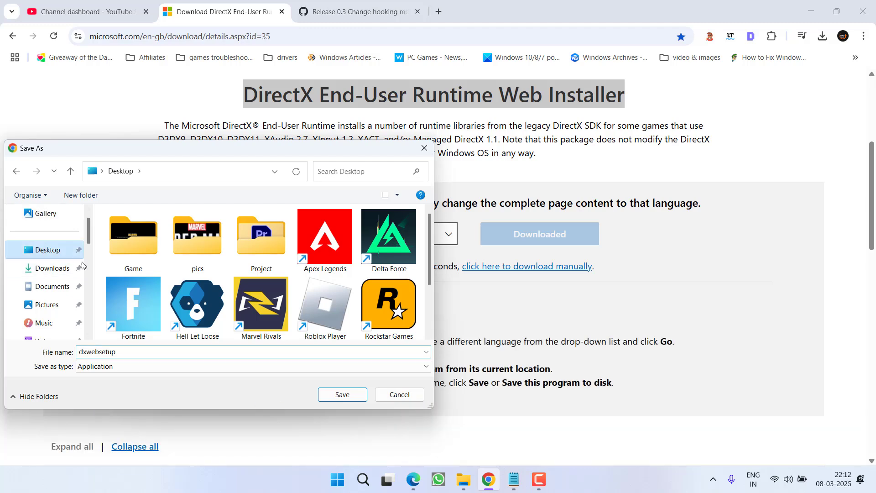
pyautogui.click(343, 395)
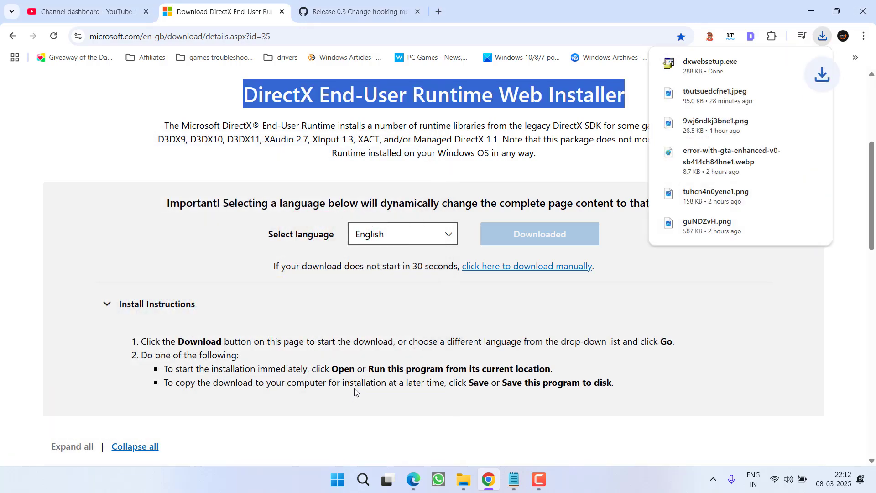
# - Run dxwebsetup.exe, allow it through the UAC prompt, then cancel the DirectX setup
pyautogui.click(700, 68)
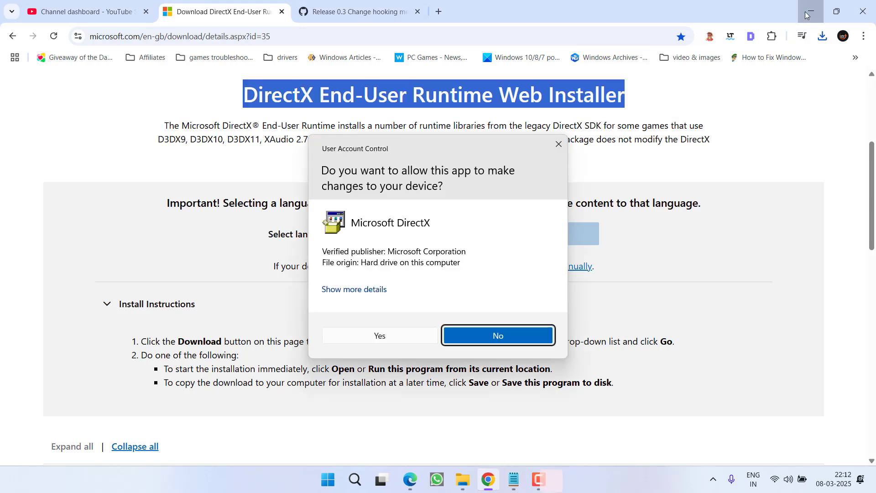
pyautogui.click(806, 15)
pyautogui.click(382, 336)
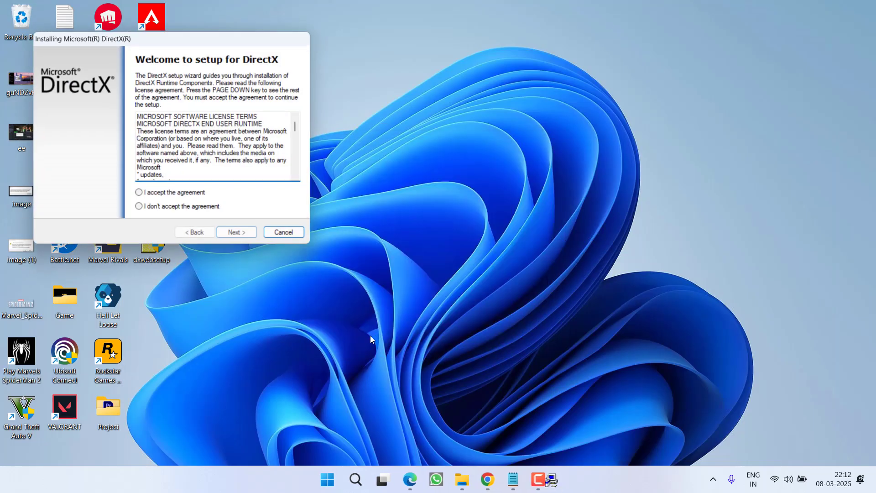
pyautogui.click(283, 233)
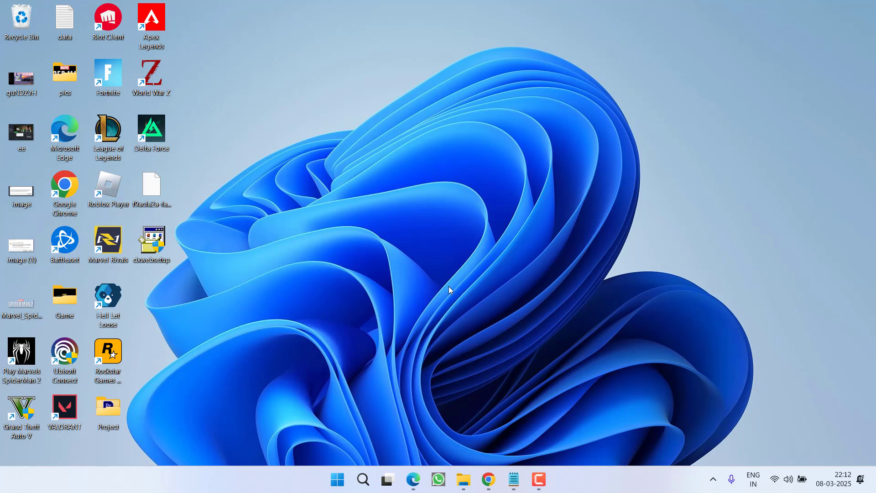
# - In a new Explorer window, browse to Documents\Rockstar Games\GTA V, check the Settings file, then minimize everything
pyautogui.press('super+e')
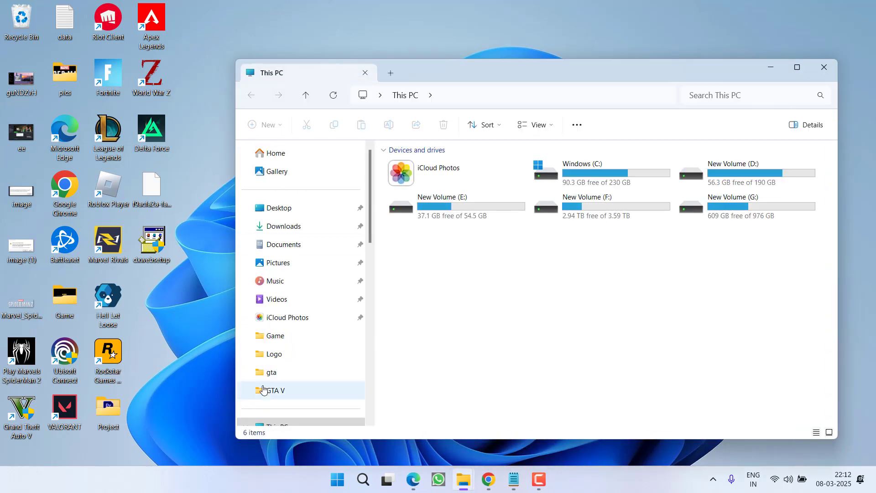
pyautogui.click(292, 251)
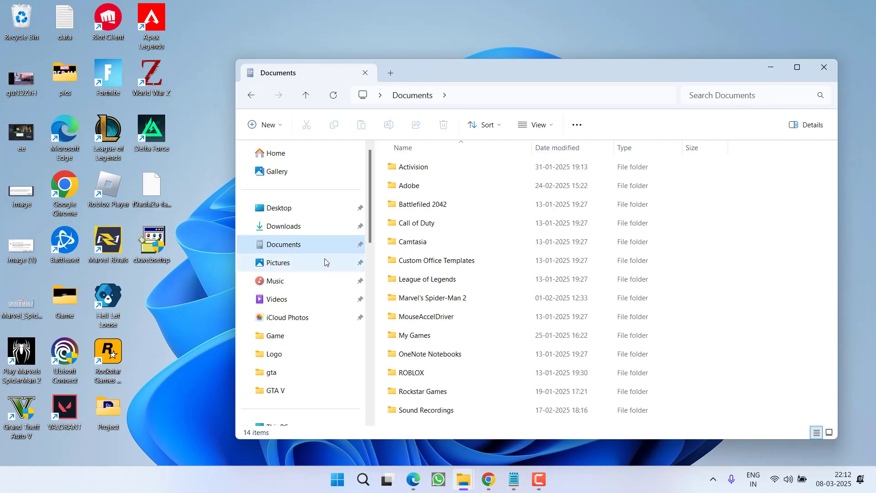
pyautogui.press('r')
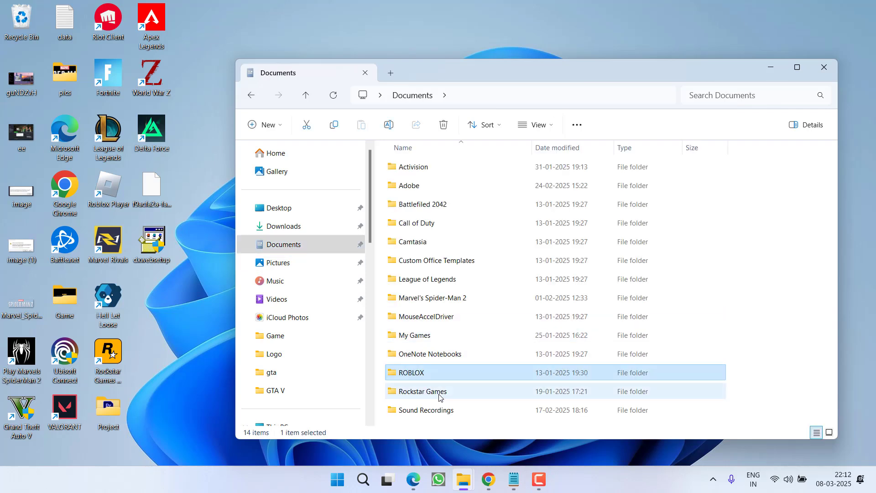
pyautogui.doubleClick(423, 393)
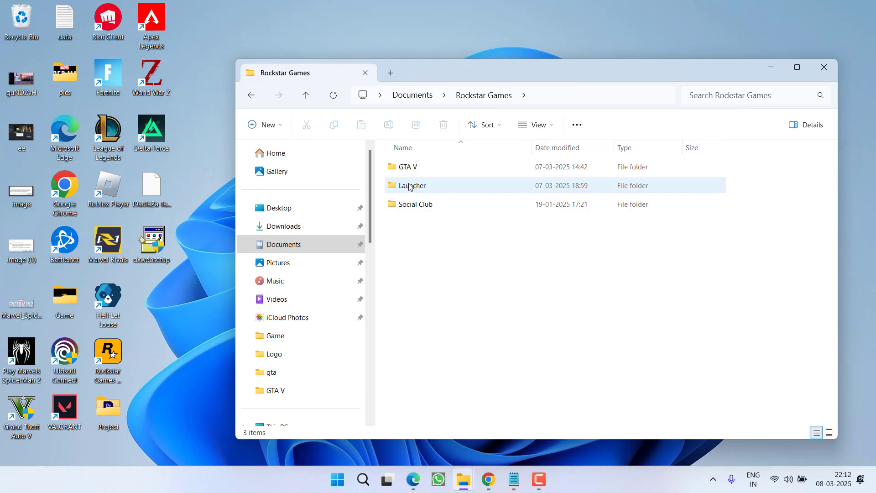
pyautogui.doubleClick(409, 166)
pyautogui.click(421, 172)
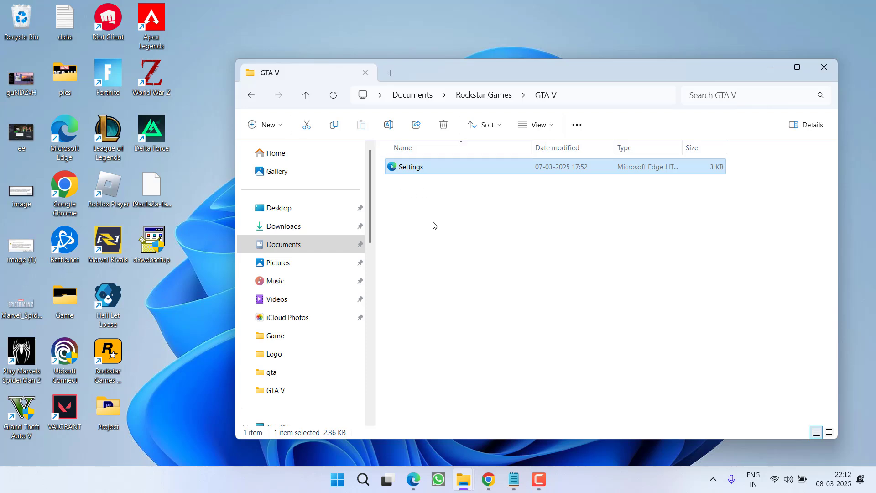
pyautogui.click(442, 236)
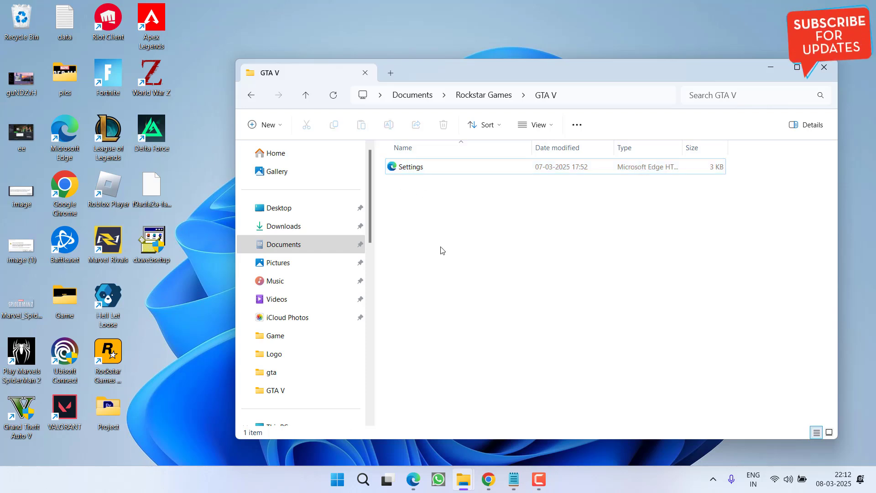
pyautogui.click(771, 67)
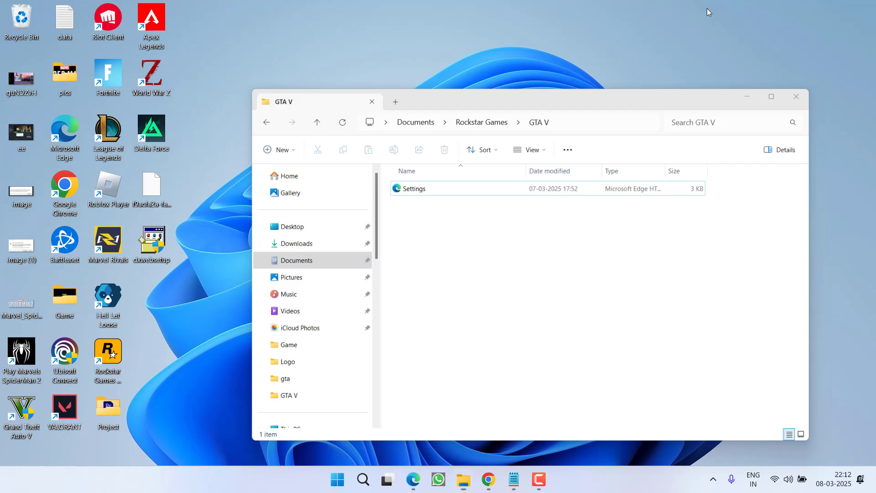
pyautogui.press('super+d')
# - Copy the mega.nz link from Notepad and load it in a new Chrome tab
pyautogui.click(492, 477)
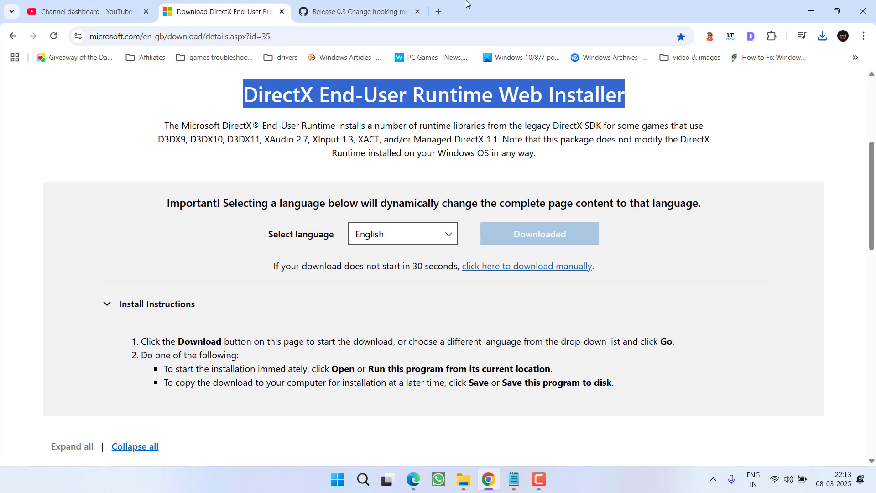
pyautogui.click(433, 13)
pyautogui.click(514, 479)
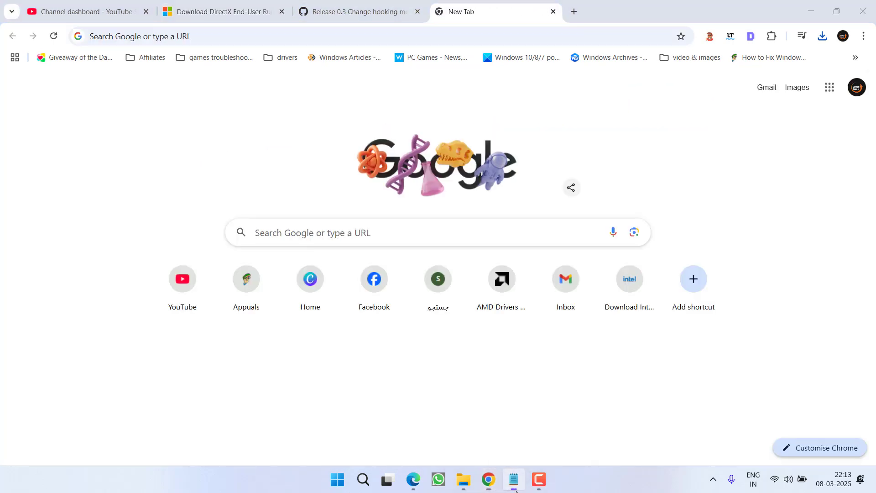
pyautogui.tripleClick(423, 180)
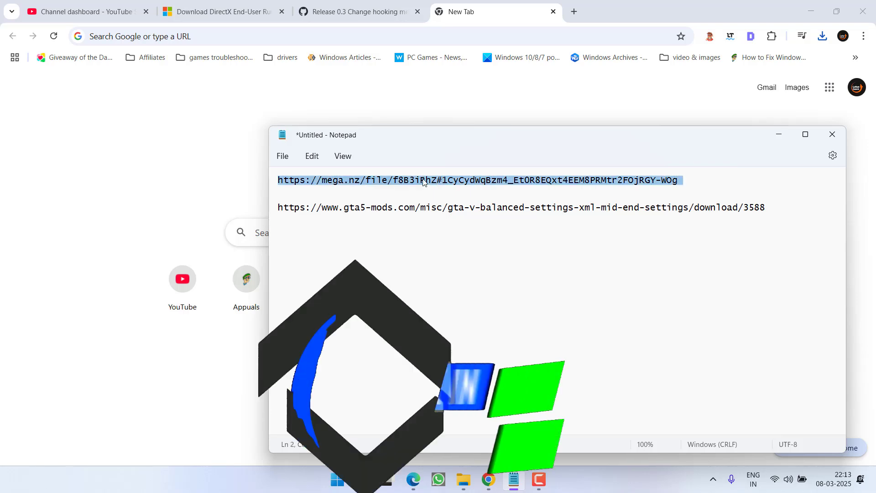
pyautogui.hotkey('ctrl', 'c')
pyautogui.click(364, 39)
pyautogui.hotkey('ctrl', 'v')
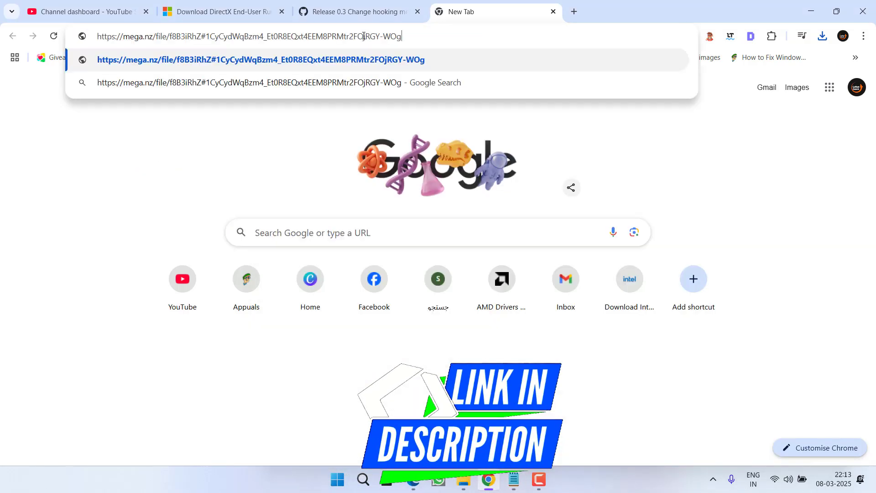
pyautogui.press('Return')
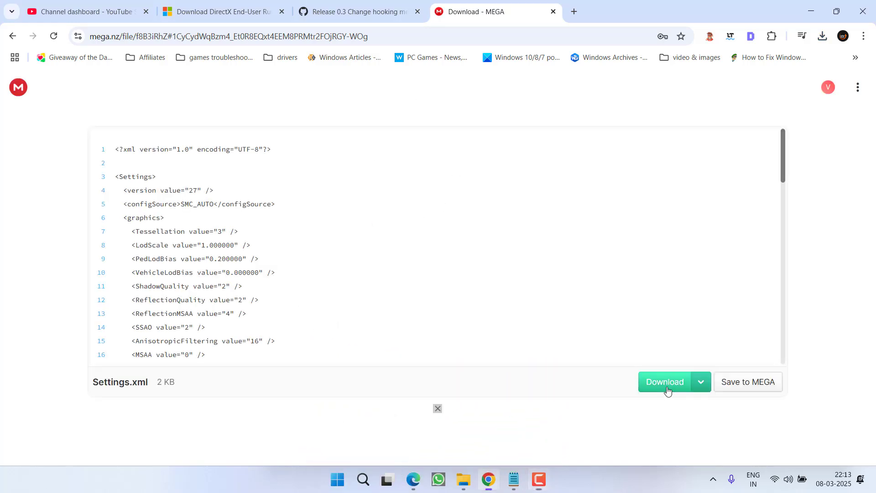
# - Download Settings.xml from MEGA and save it to the Desktop
pyautogui.click(665, 384)
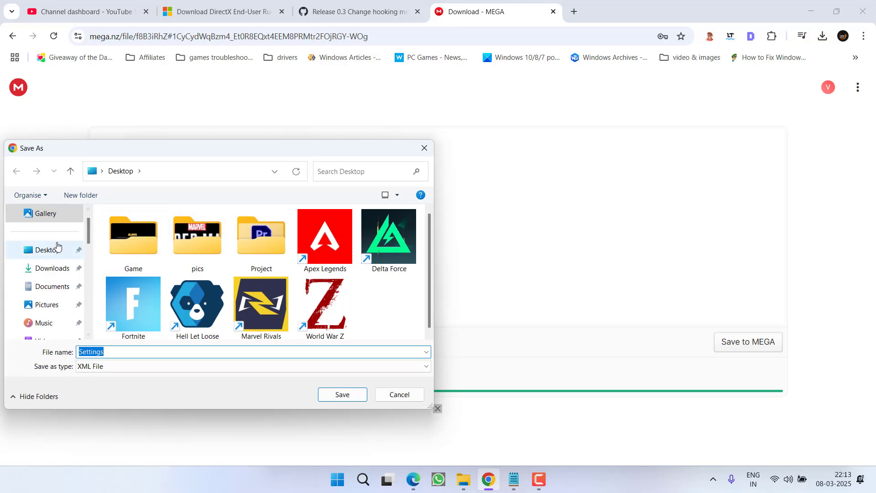
pyautogui.click(54, 249)
pyautogui.click(341, 395)
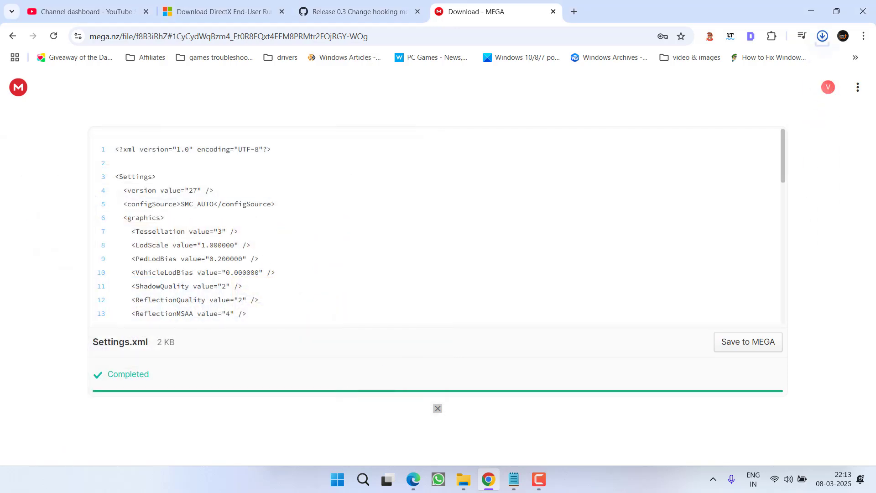
# - Copy the Settings file from the Desktop
pyautogui.click(810, 11)
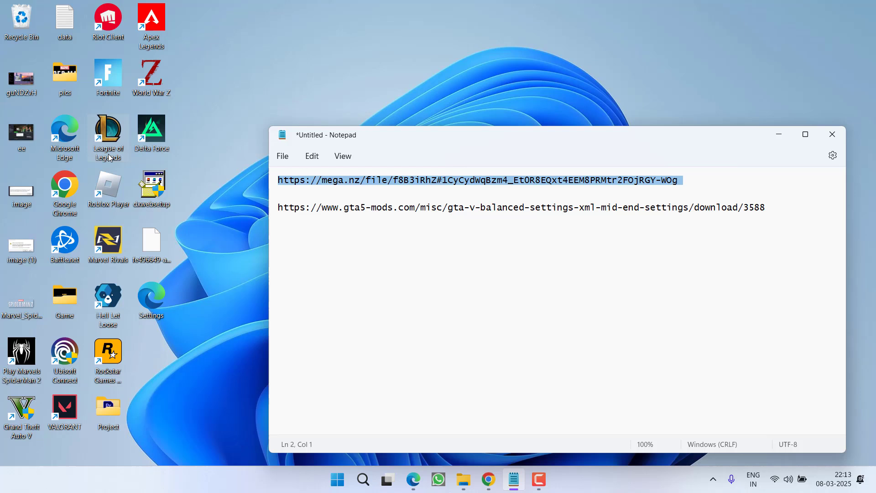
pyautogui.rightClick(157, 307)
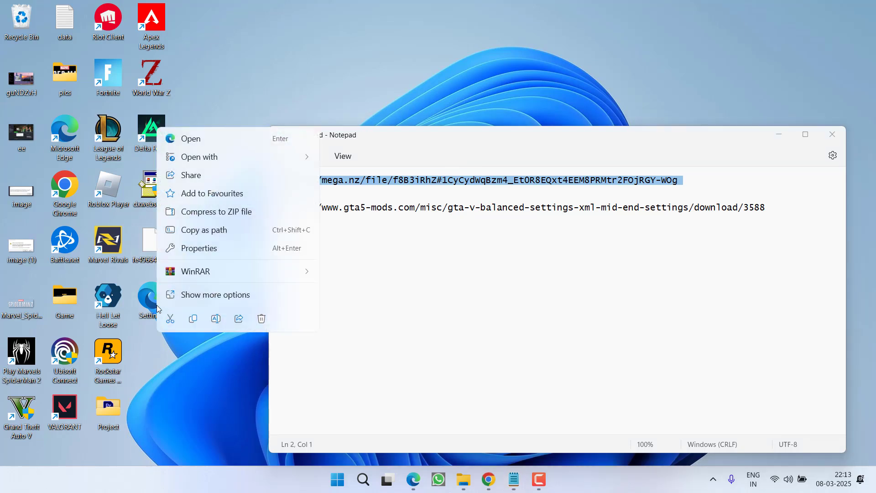
pyautogui.click(191, 322)
# - Go to Documents\Rockstar Games\GTA V and open the Settings file with Notepad
pyautogui.moveTo(464, 479)
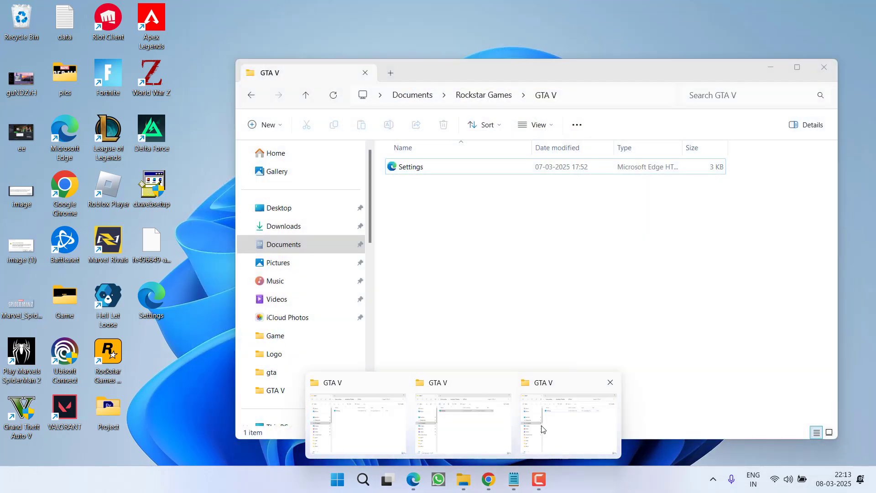
pyautogui.click(543, 429)
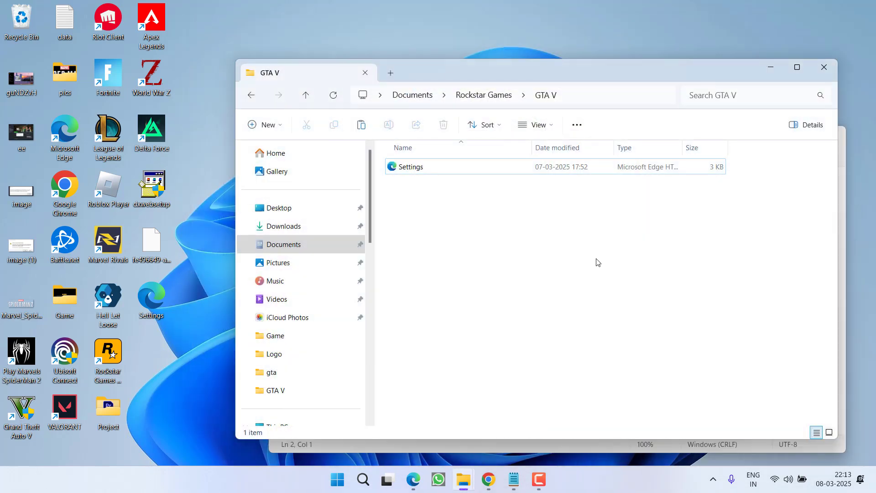
pyautogui.click(271, 246)
pyautogui.doubleClick(415, 393)
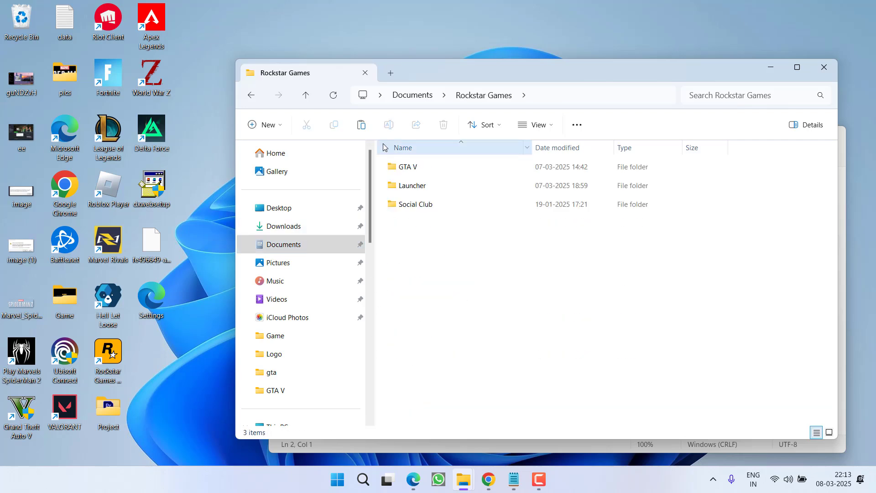
pyautogui.doubleClick(416, 169)
pyautogui.rightClick(421, 211)
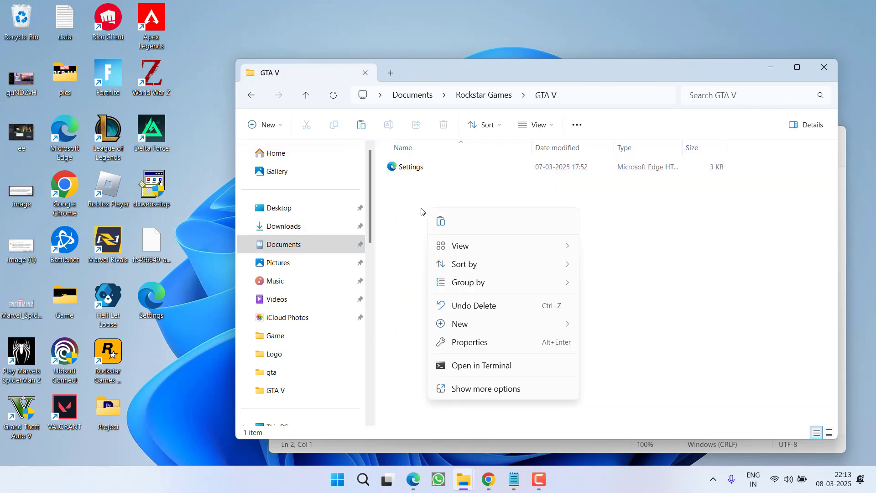
pyautogui.click(408, 227)
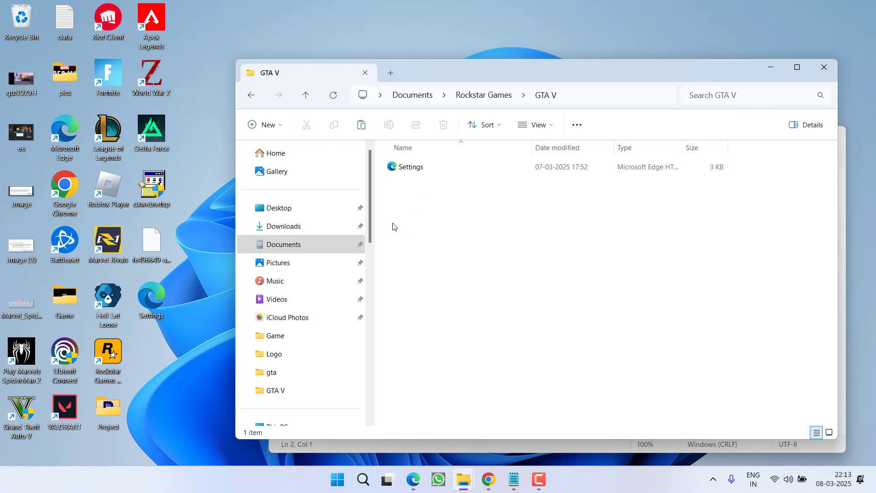
pyautogui.click(396, 167)
pyautogui.rightClick(396, 167)
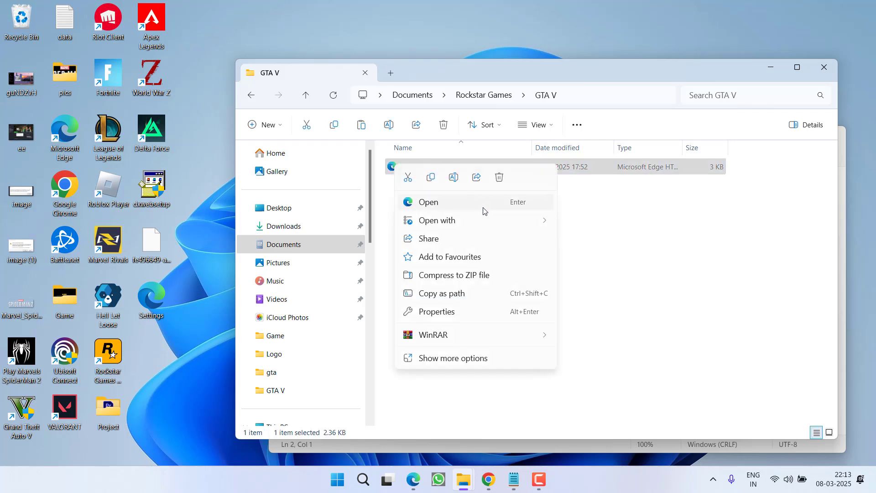
pyautogui.moveTo(491, 220)
pyautogui.click(591, 240)
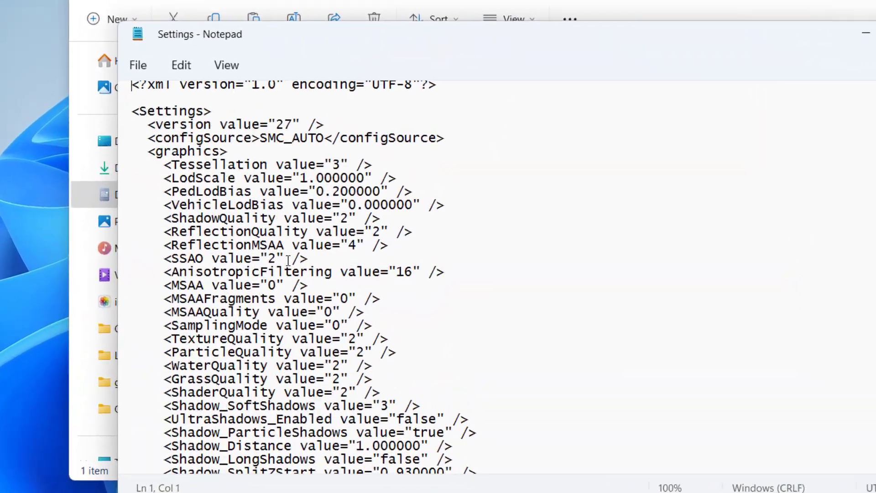
# - Delete 'Radeon RX 5500M' from between the VideoCardDescription tags
pyautogui.scroll(-20, 386, 291)
pyautogui.scroll(-1, 274, 262)
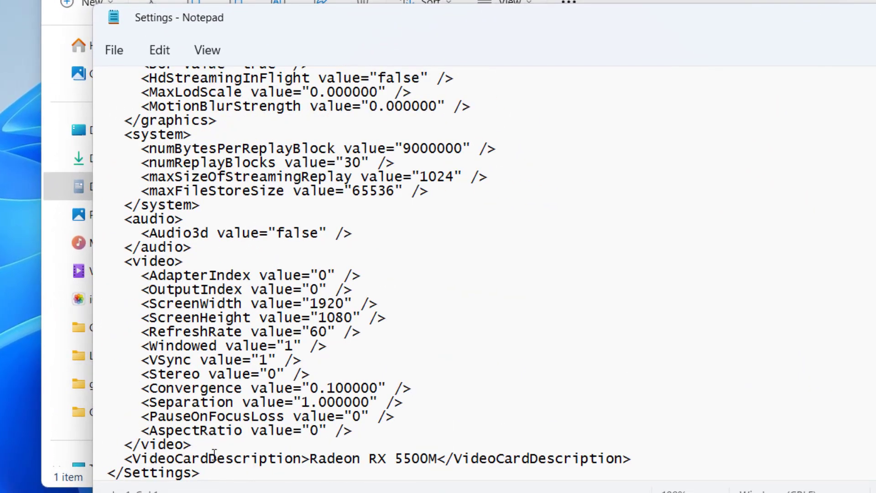
pyautogui.moveTo(309, 453); pyautogui.dragTo(437, 456)
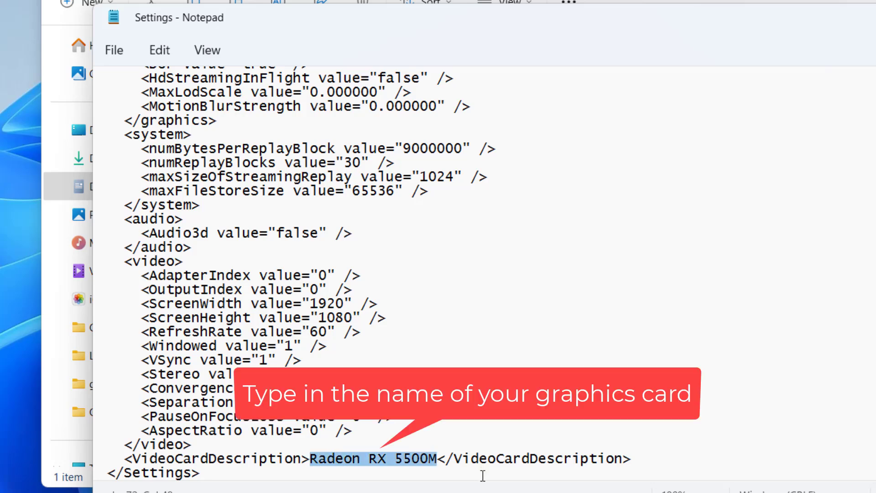
pyautogui.press('BackSpace')
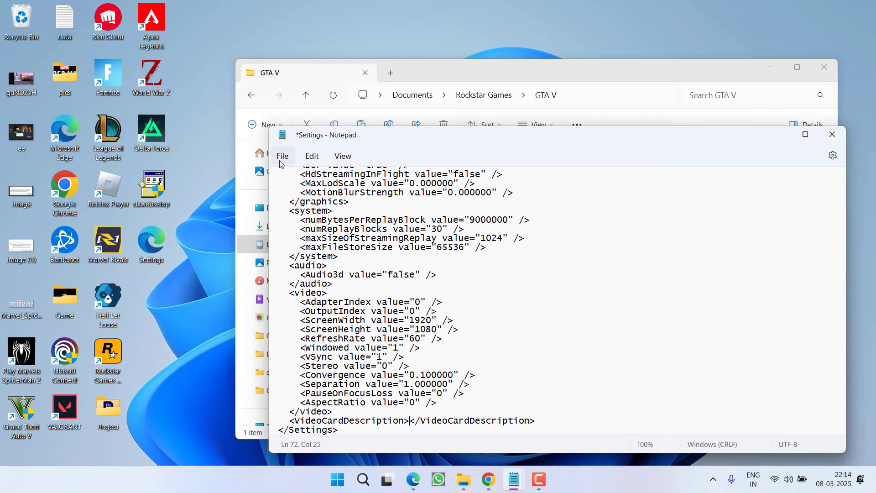
# - Close the edited Settings file and answer the save prompt
pyautogui.click(114, 52)
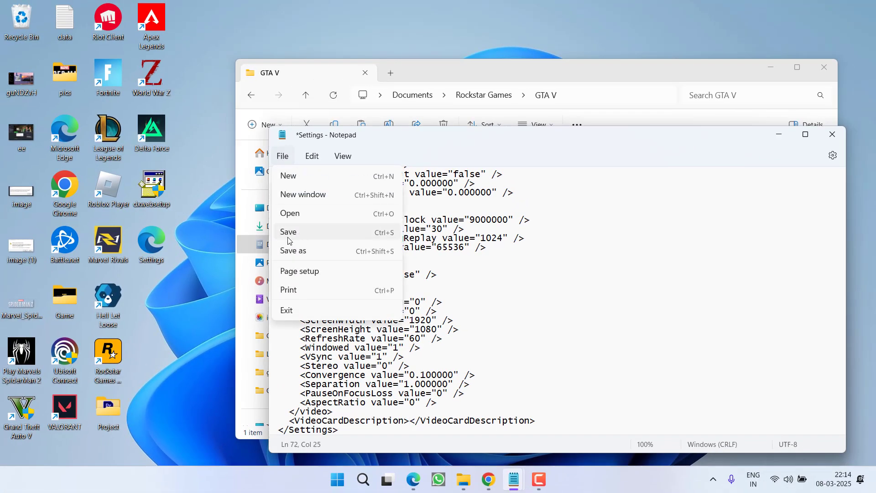
pyautogui.click(833, 135)
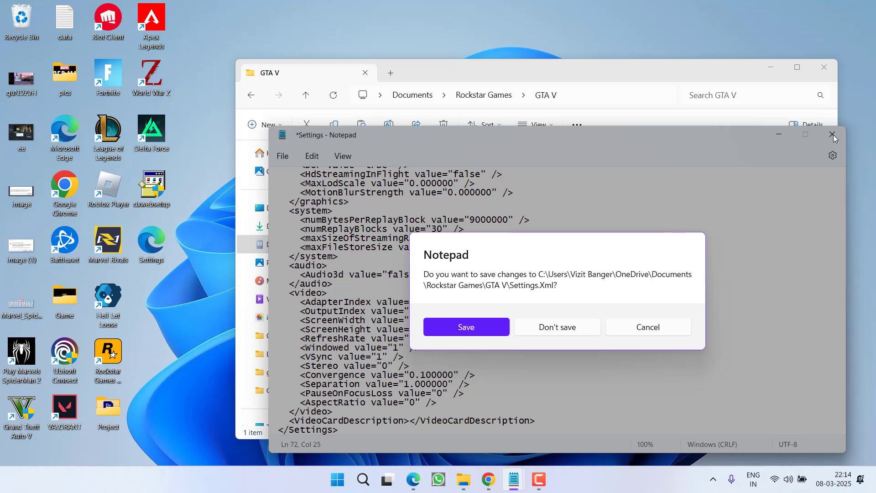
pyautogui.click(577, 327)
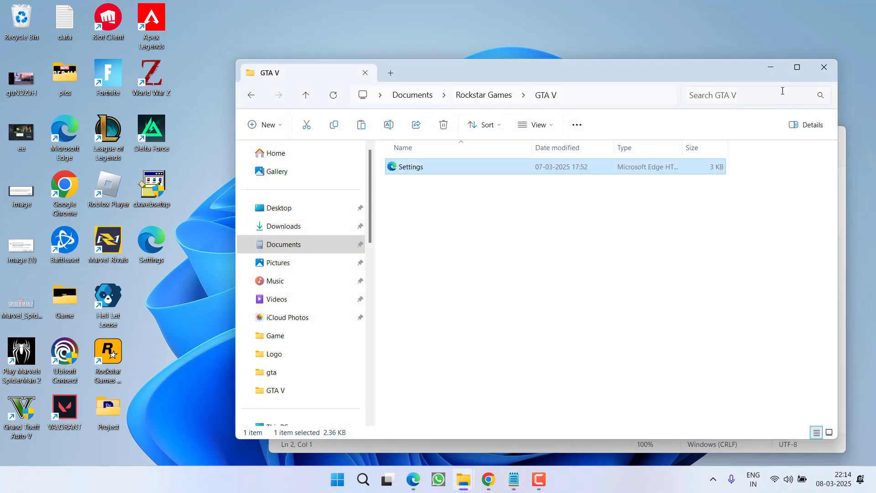
# - Close Explorer, copy the gta5-mods link from Notepad, load it in Chrome, then minimize Chrome
pyautogui.click(817, 69)
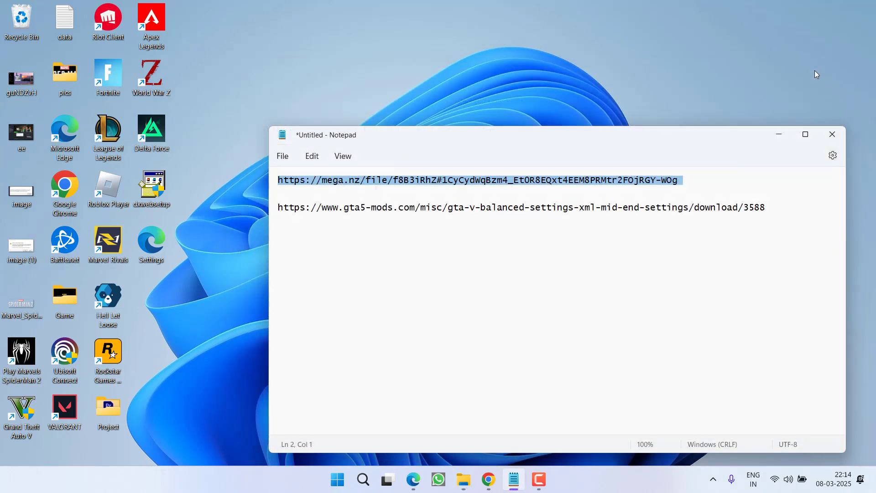
pyautogui.tripleClick(539, 208)
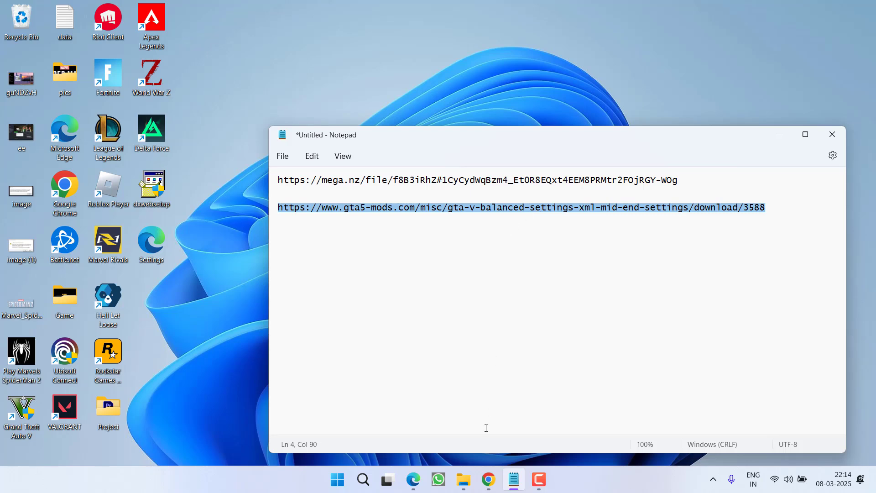
pyautogui.hotkey('ctrl', 'c')
pyautogui.click(489, 479)
pyautogui.click(485, 37)
pyautogui.hotkey('ctrl', 'v')
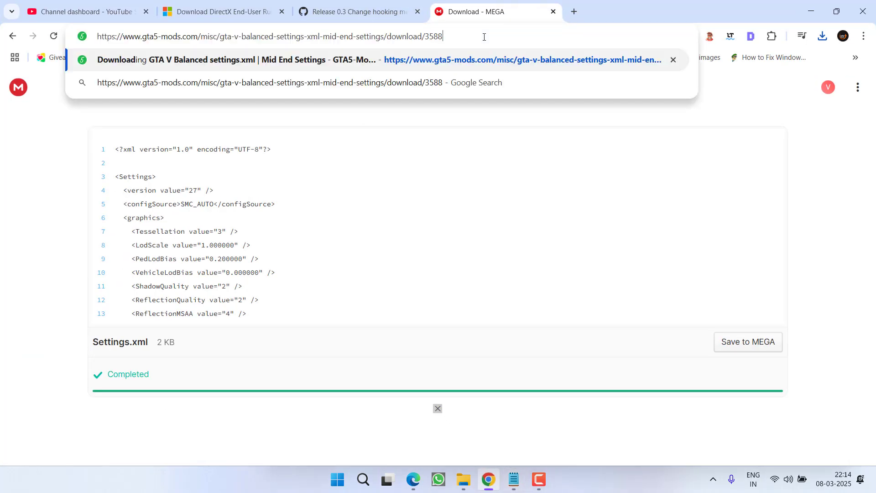
pyautogui.press('Return')
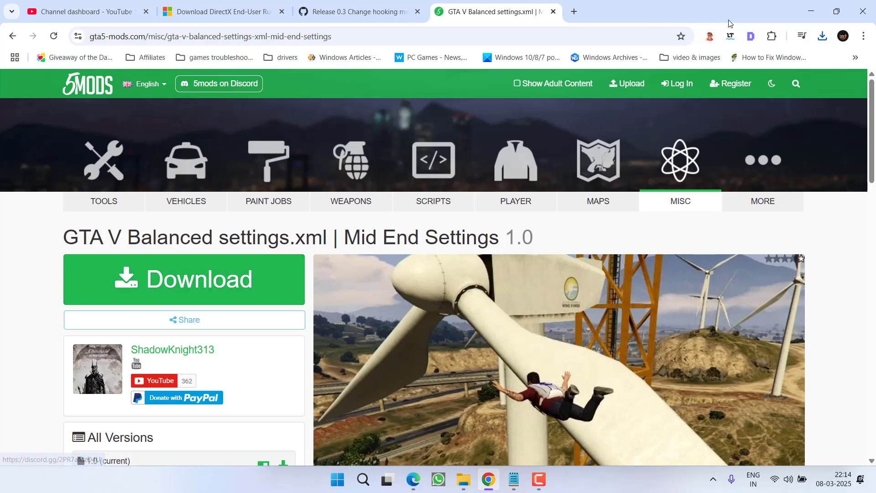
pyautogui.click(811, 11)
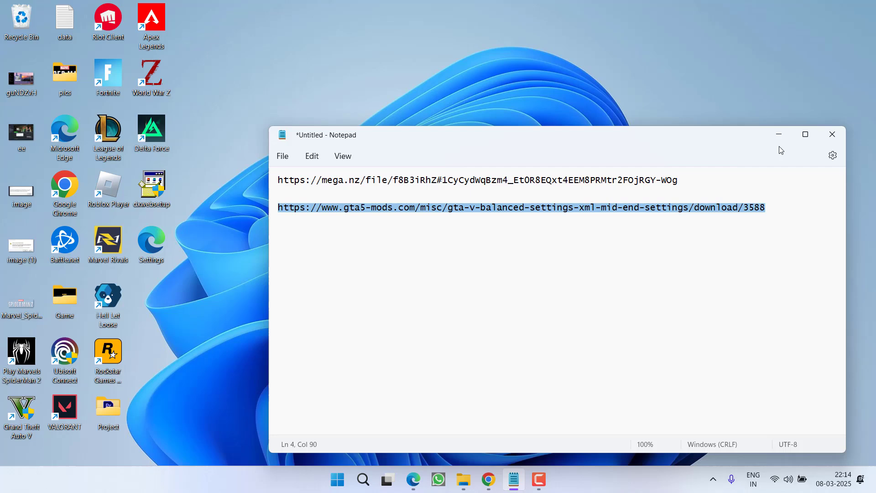
# - Launch Settings from its desktop shortcut and go to System > Optional features
pyautogui.click(779, 135)
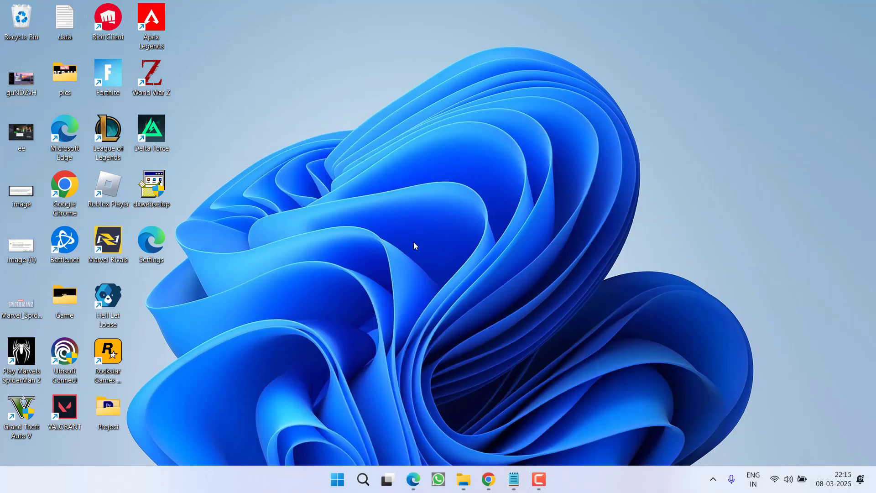
pyautogui.press('s')
pyautogui.press('Return')
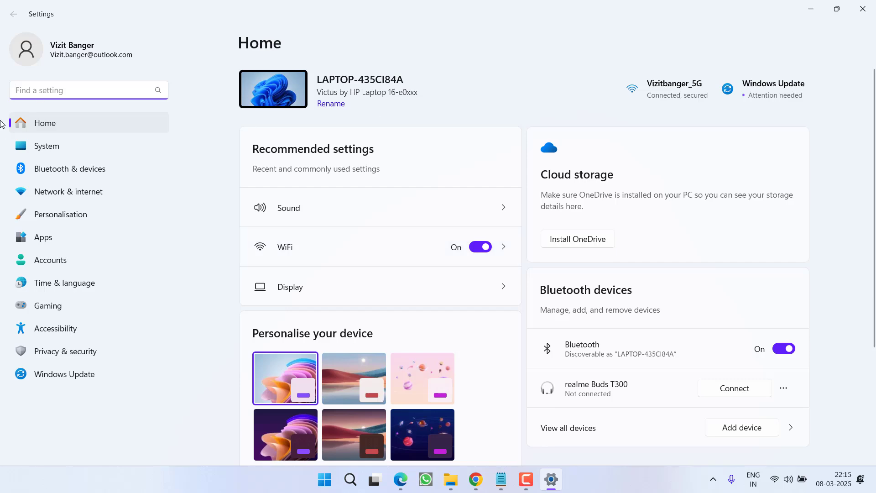
pyautogui.click(65, 153)
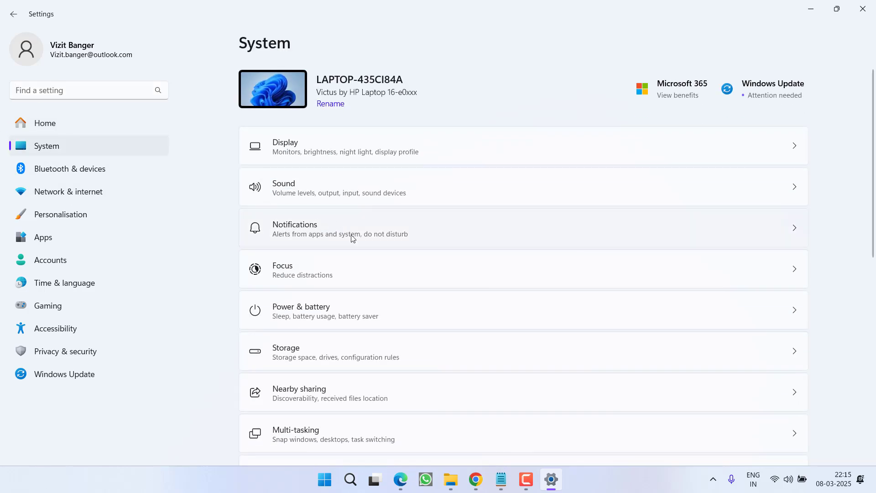
pyautogui.scroll(-4, 351, 236)
pyautogui.scroll(-1, 353, 238)
pyautogui.scroll(-5, 318, 227)
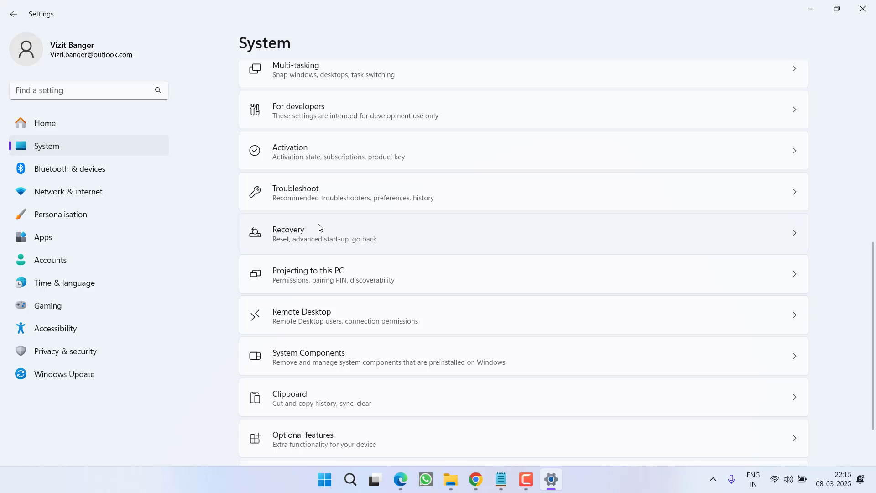
pyautogui.click(326, 383)
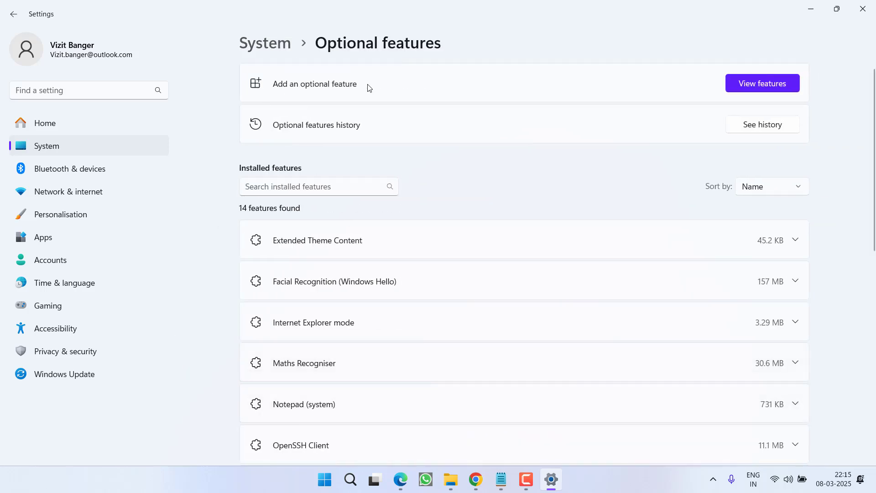
# - Under View features, search 'grap', tick Graphics Tools and install it
pyautogui.click(748, 82)
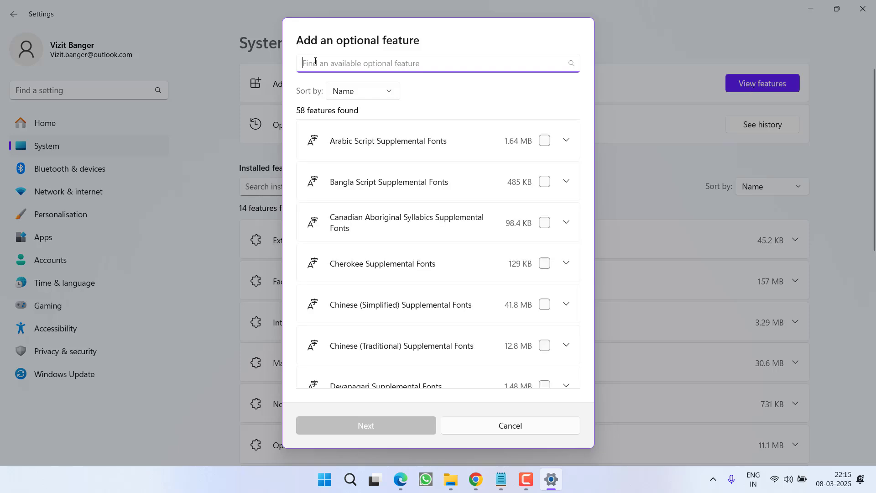
pyautogui.write('graphics')
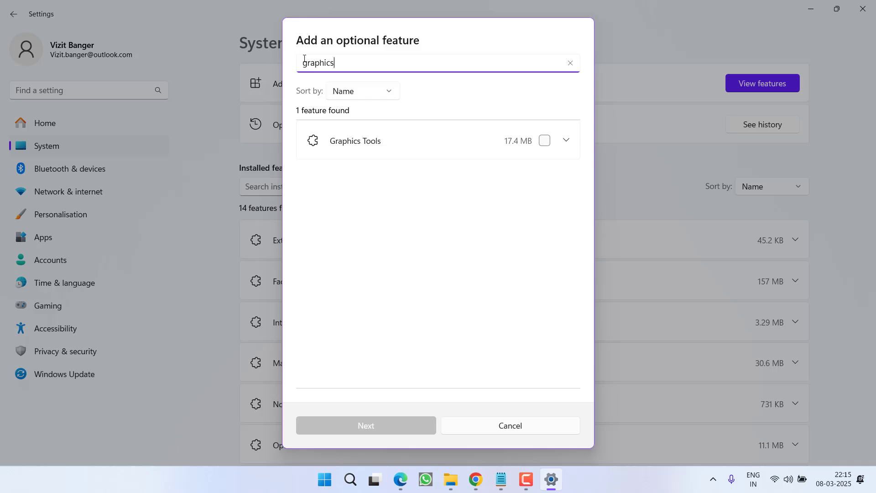
pyautogui.click(546, 143)
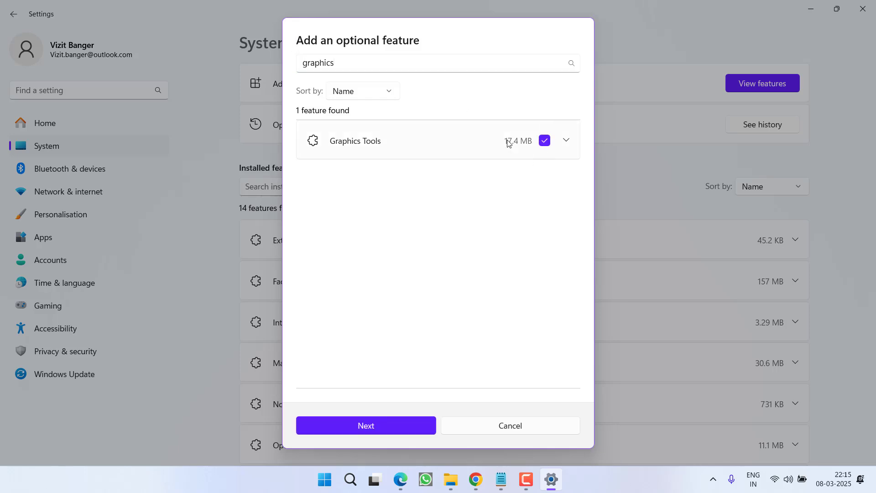
pyautogui.click(364, 428)
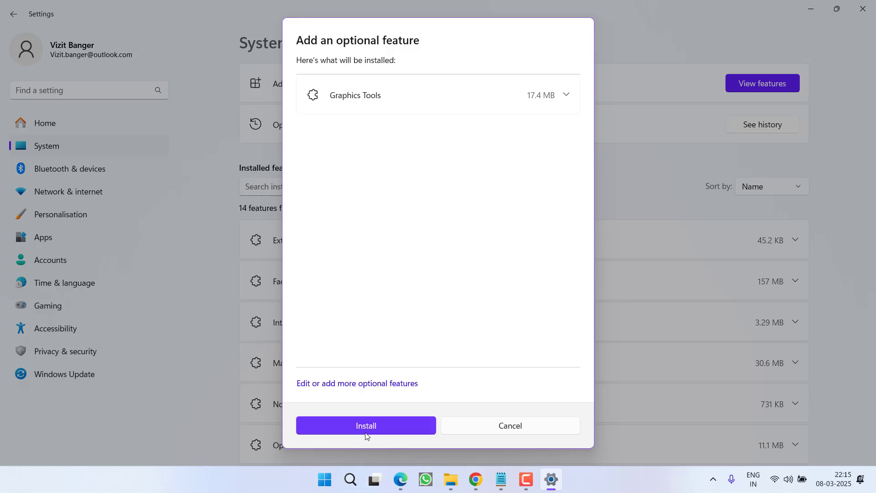
pyautogui.click(357, 429)
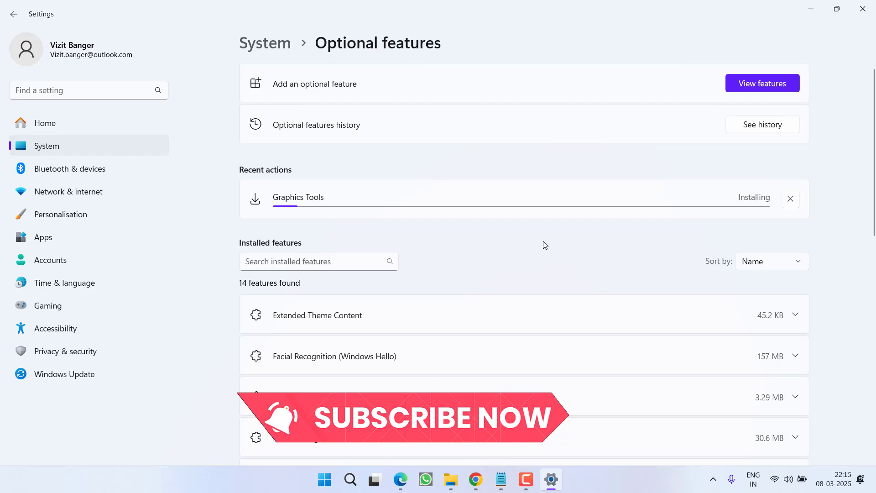
# - From the GitHub Release 0.3 page, save 03_release_binaries_release.zip to the Desktop and check downloads
pyautogui.click(811, 8)
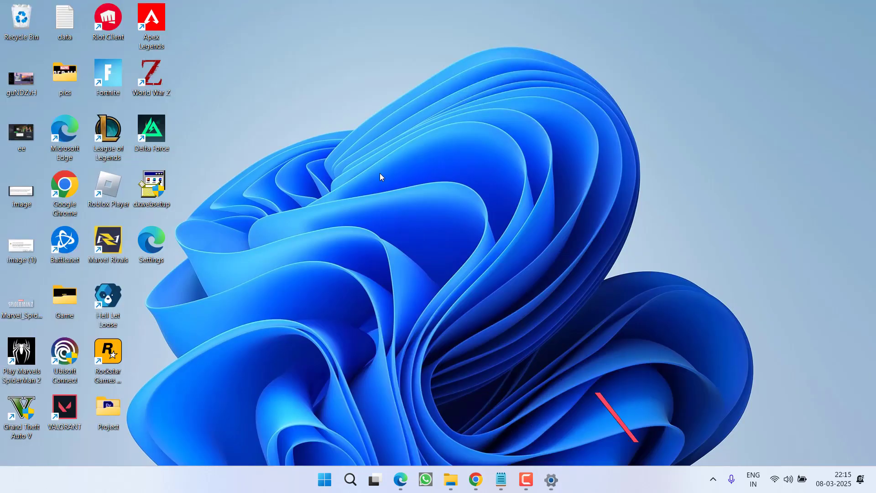
pyautogui.click(476, 480)
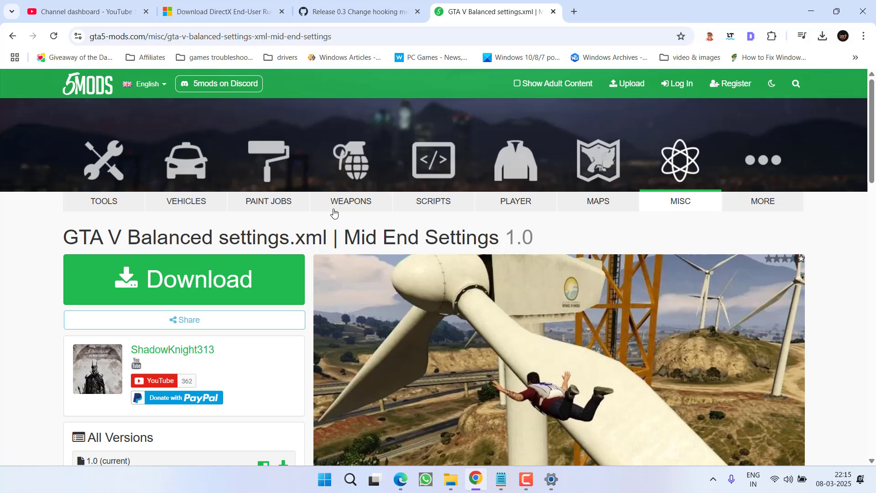
pyautogui.click(365, 6)
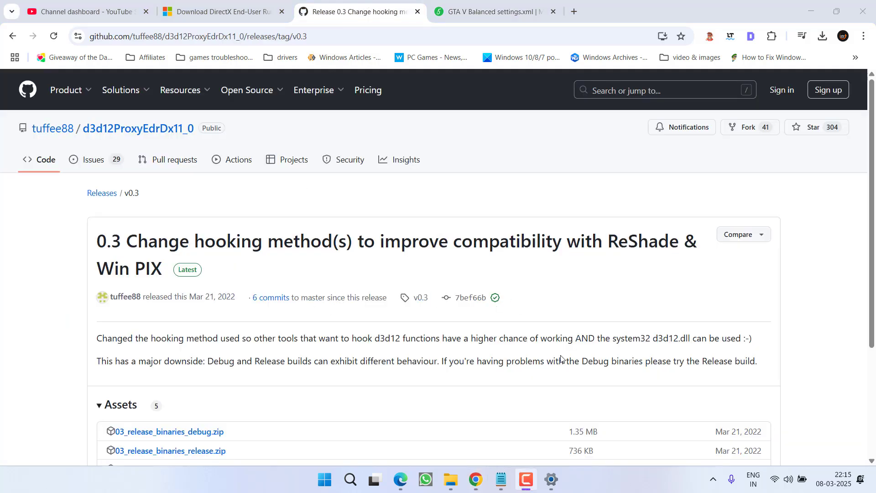
pyautogui.scroll(-2, 413, 289)
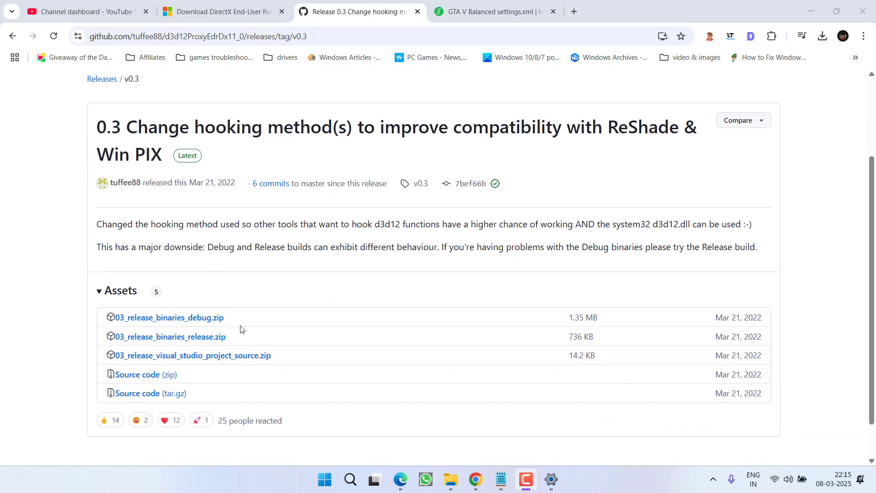
pyautogui.click(178, 343)
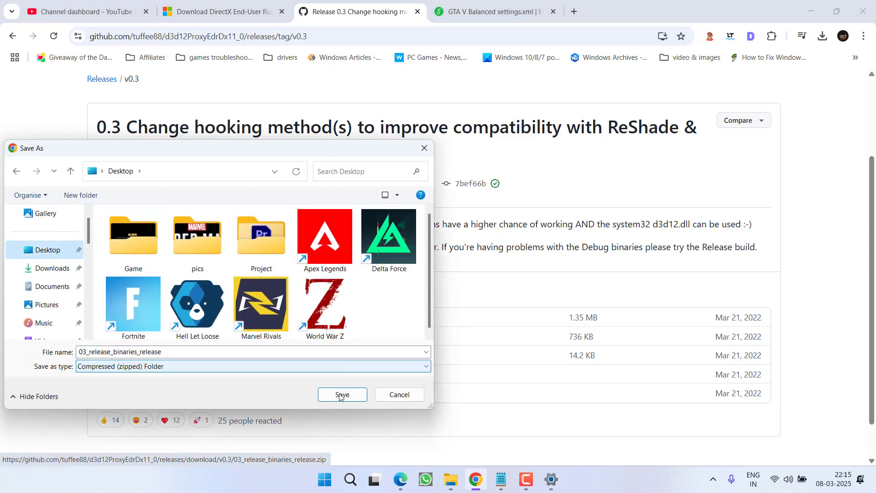
pyautogui.click(340, 395)
pyautogui.click(826, 37)
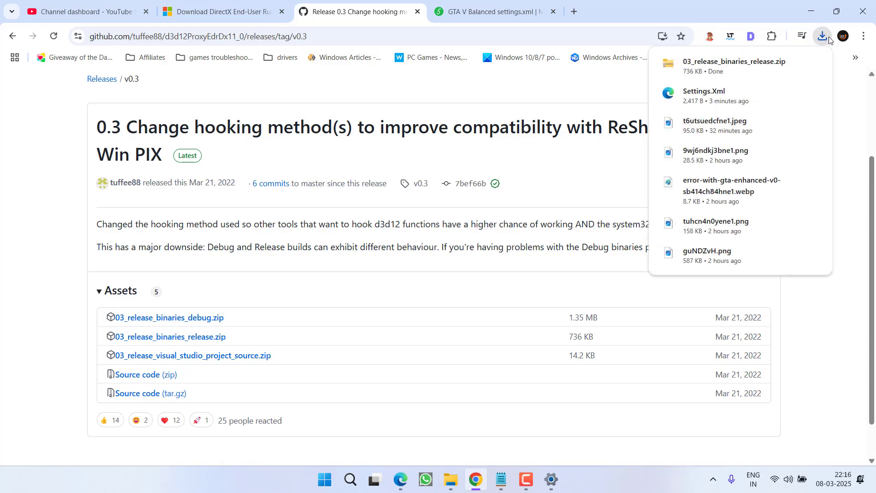
# - Open the downloaded zip and copy d3d12.dll
pyautogui.click(730, 66)
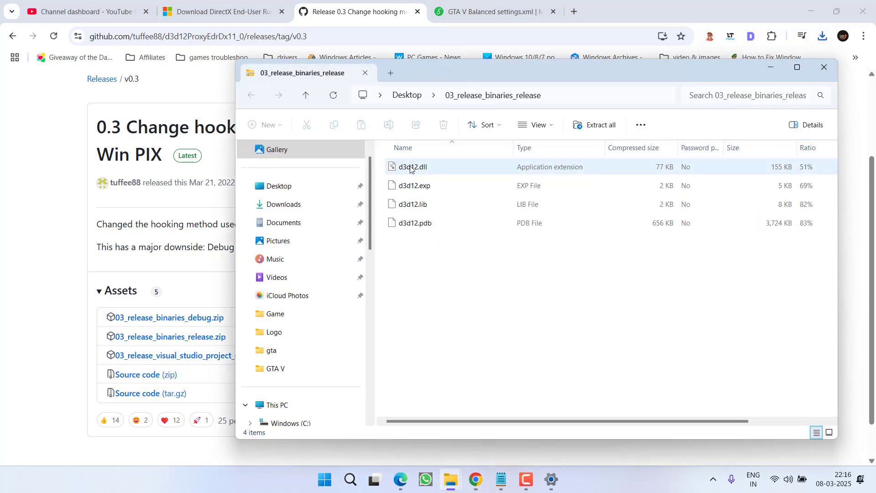
pyautogui.rightClick(411, 169)
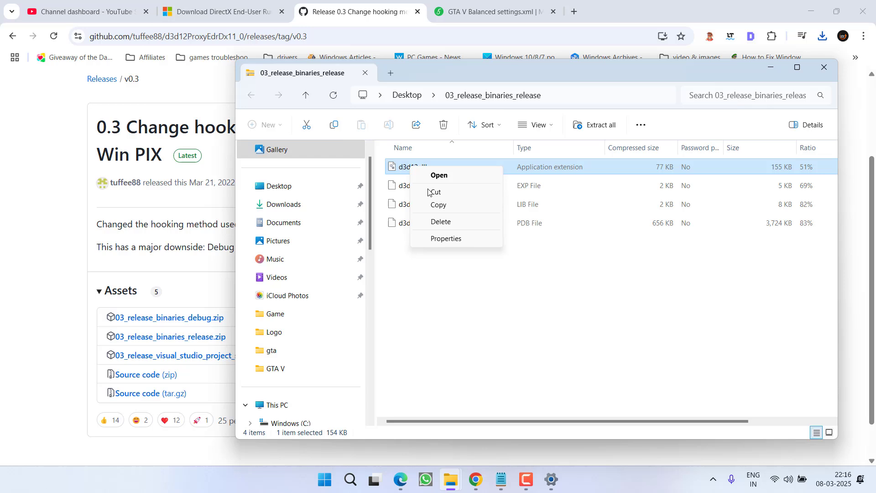
pyautogui.click(440, 205)
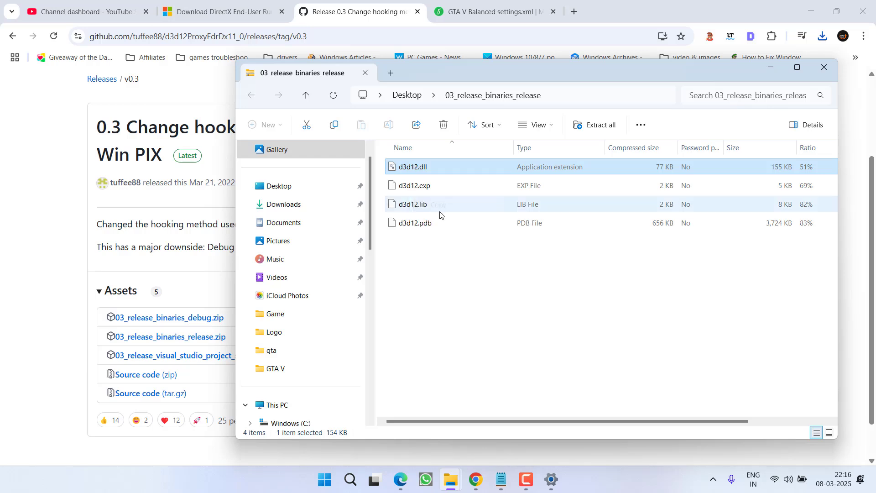
pyautogui.click(446, 299)
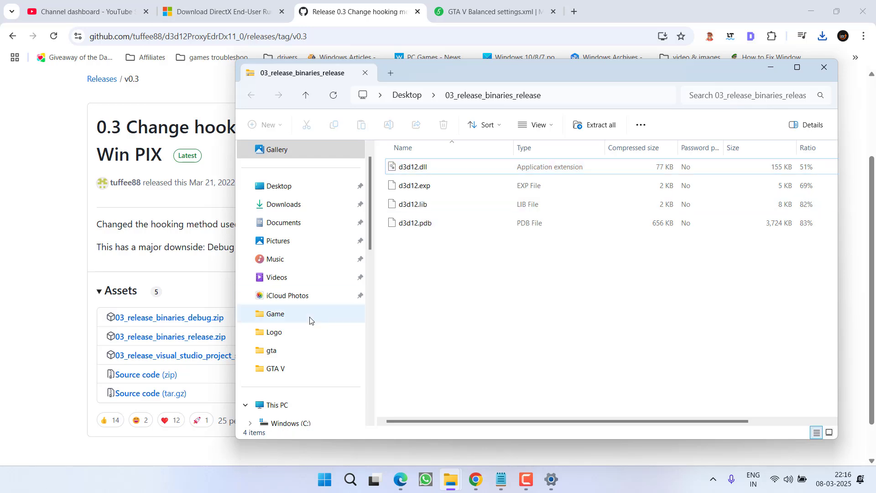
pyautogui.scroll(1, 286, 347)
pyautogui.scroll(-10, 286, 347)
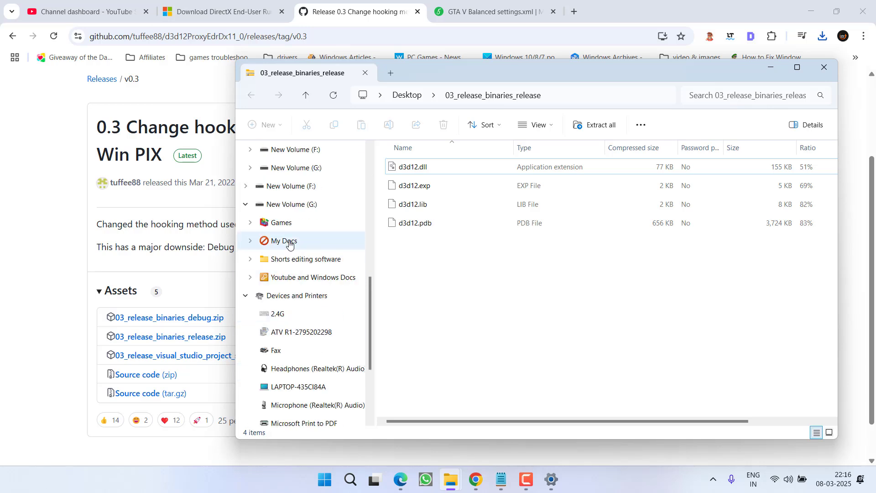
pyautogui.scroll(-4, 280, 240)
pyautogui.scroll(3, 283, 228)
# - Paste d3d12.dll into F:\Rockstar Games\Grand Theft Auto V
pyautogui.click(283, 186)
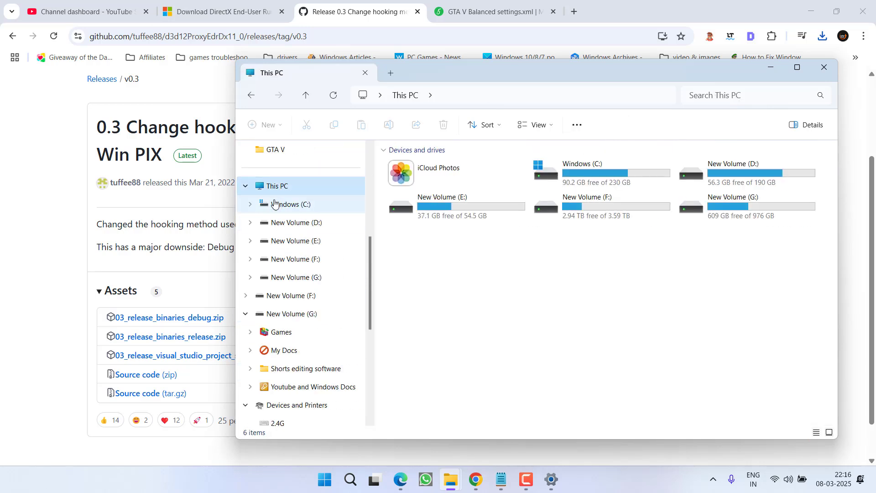
pyautogui.click(604, 207)
pyautogui.doubleClick(604, 206)
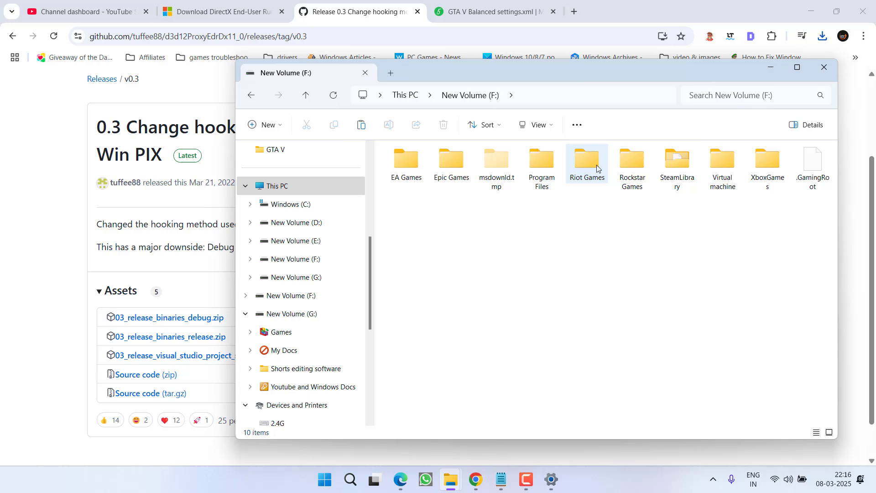
pyautogui.doubleClick(630, 166)
pyautogui.doubleClick(450, 166)
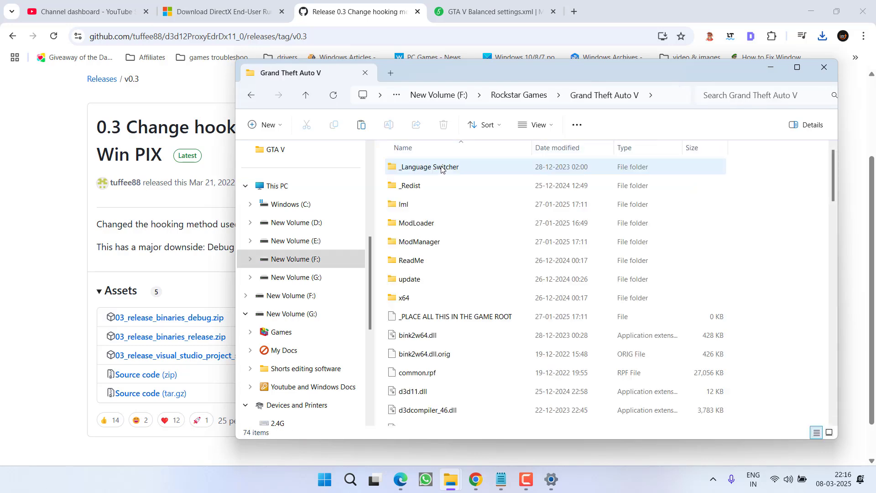
pyautogui.rightClick(790, 238)
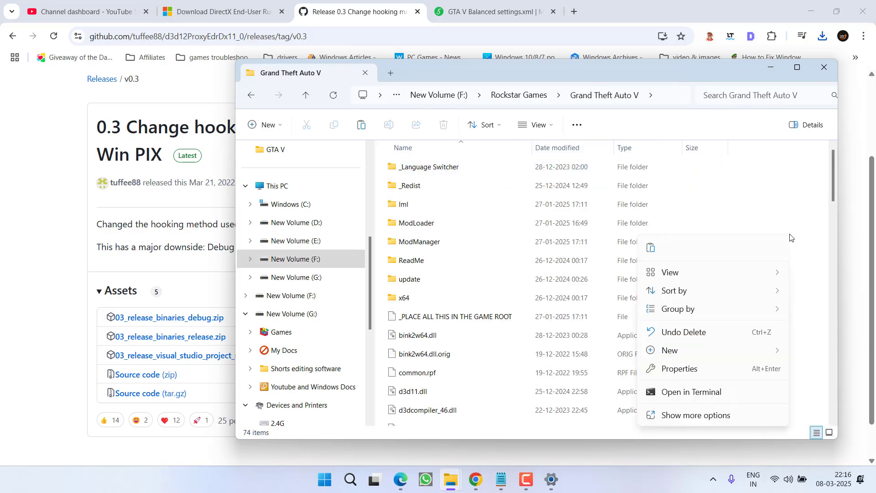
pyautogui.click(652, 249)
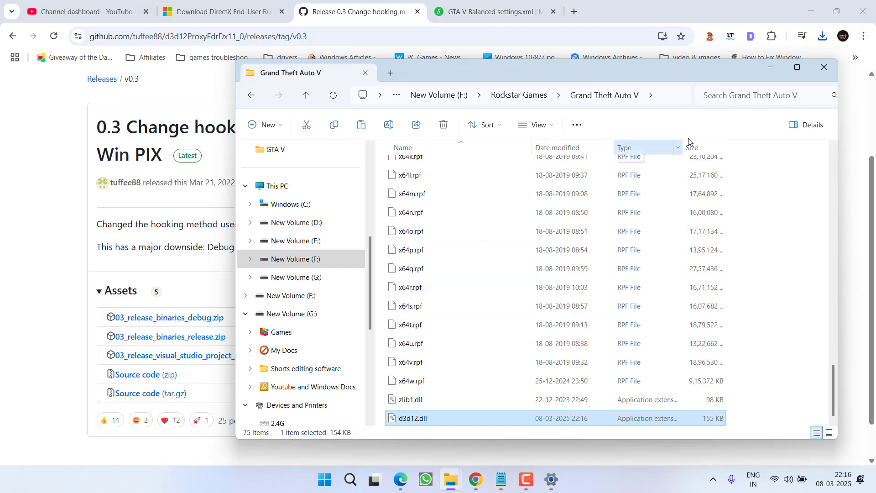
# - Minimize File Explorer and then Chrome so the Windows desktop is visible
pyautogui.click(771, 68)
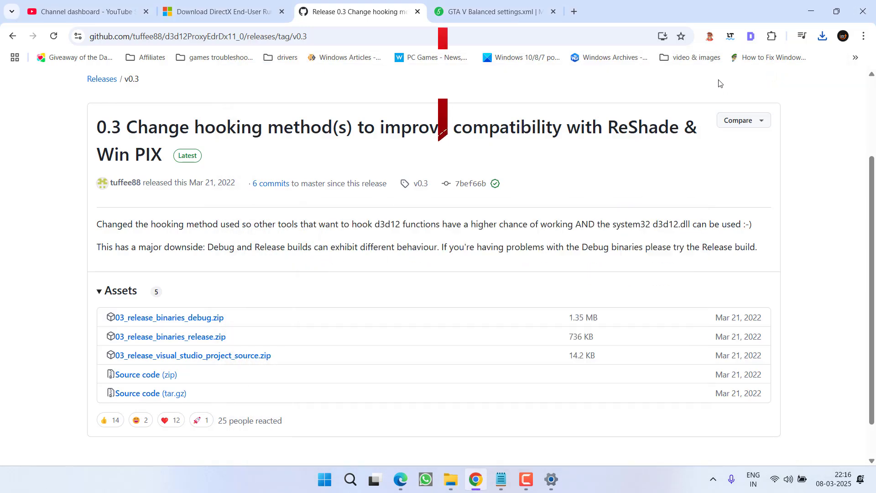
pyautogui.click(811, 11)
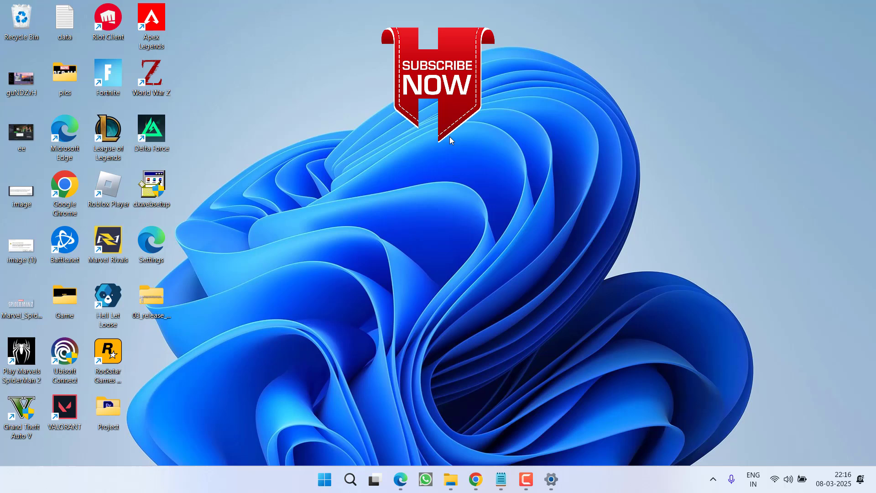